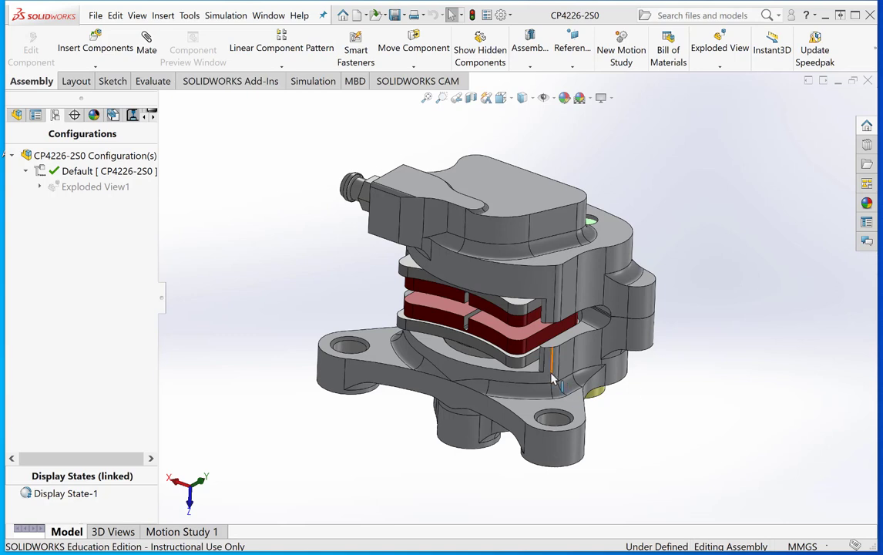
- Open the brake pad CP4226-4m from the caliper assembly as a part, declining FeatureWorks recognition
scroll(529, 360, down, 2)
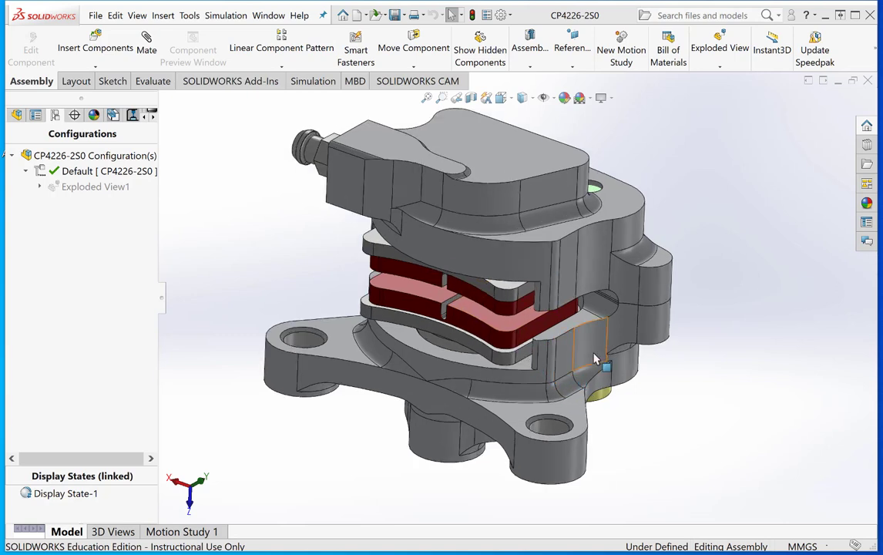
click(394, 308)
right_click(393, 308)
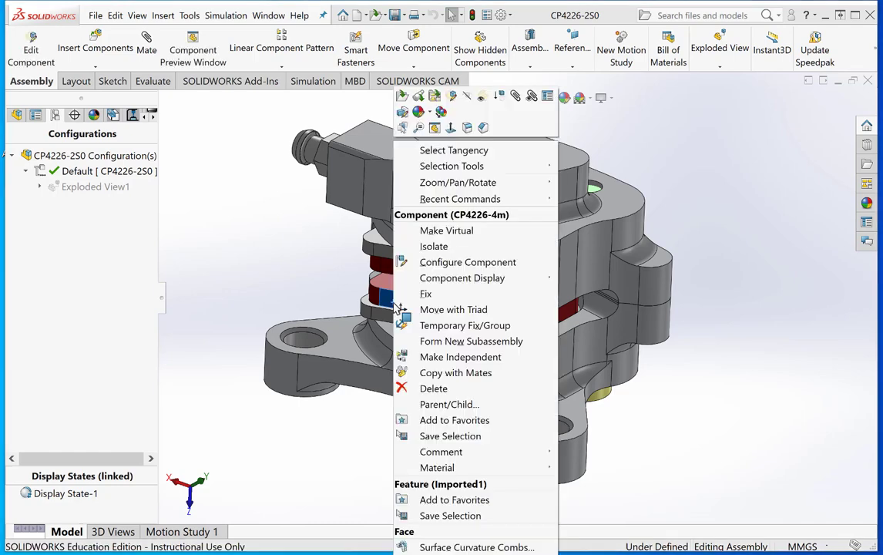
click(403, 97)
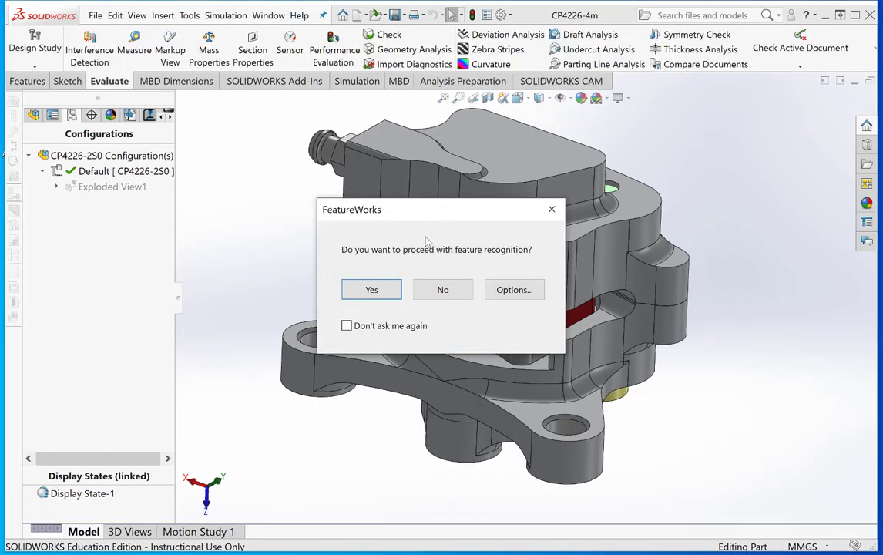
click(443, 290)
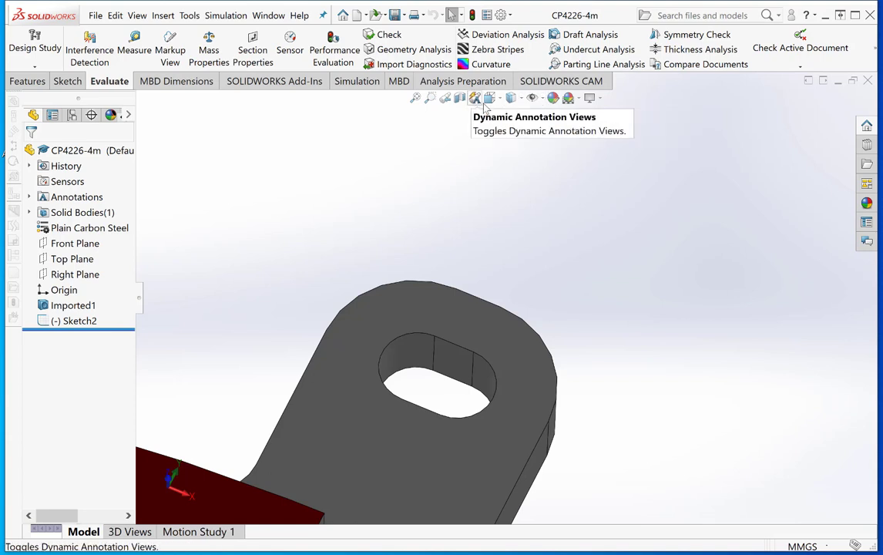
- Zoom to fit the brake pad and set the view orientation to Front
click(416, 99)
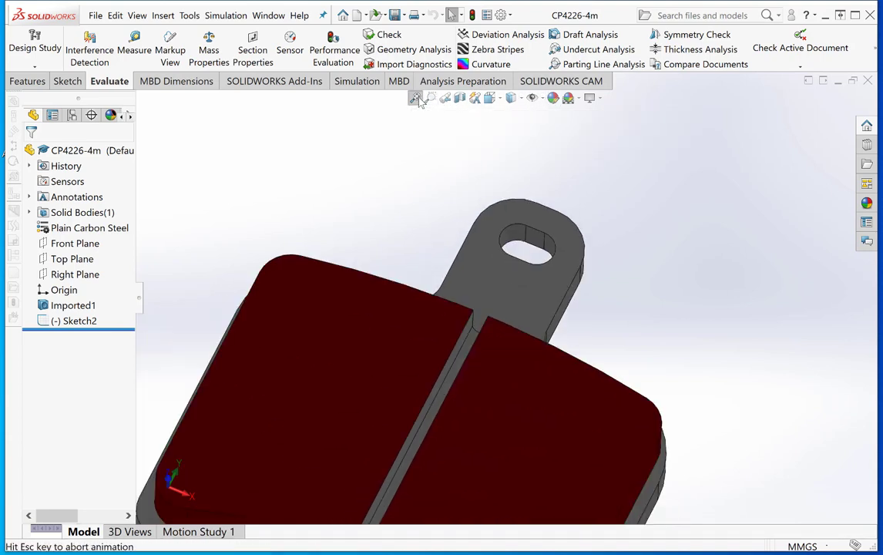
click(501, 100)
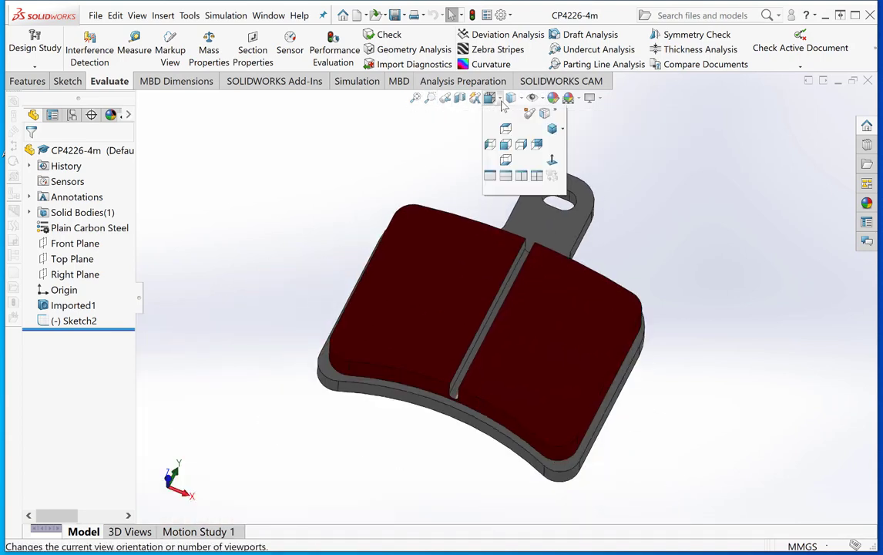
click(505, 145)
scroll(528, 311, up, 3)
scroll(509, 366, down, 2)
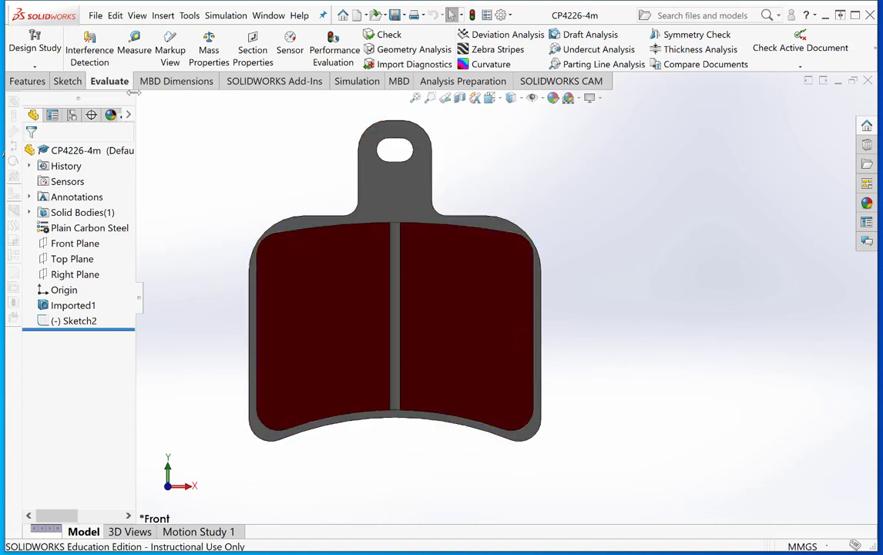
- Create a drawing of part CP4226-4m on an A3 (ISO) sheet with Make Drawing from Part
click(96, 16)
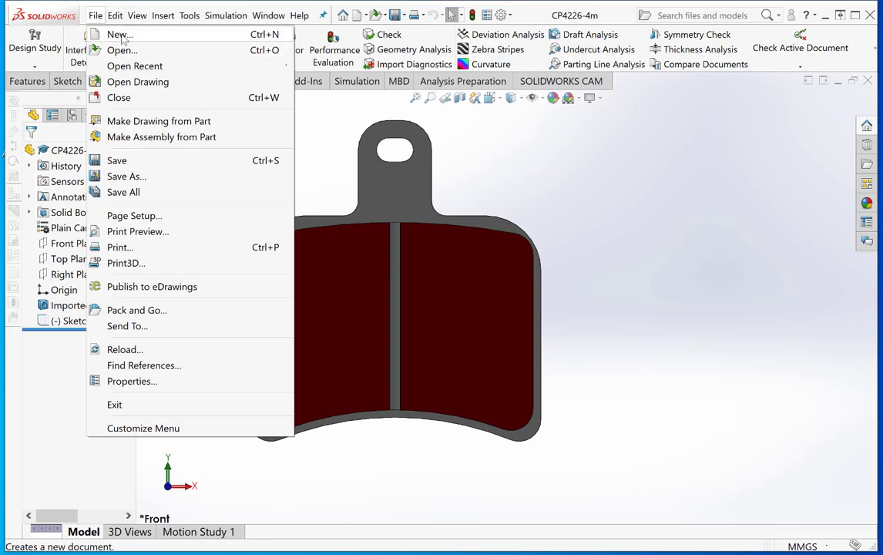
click(119, 35)
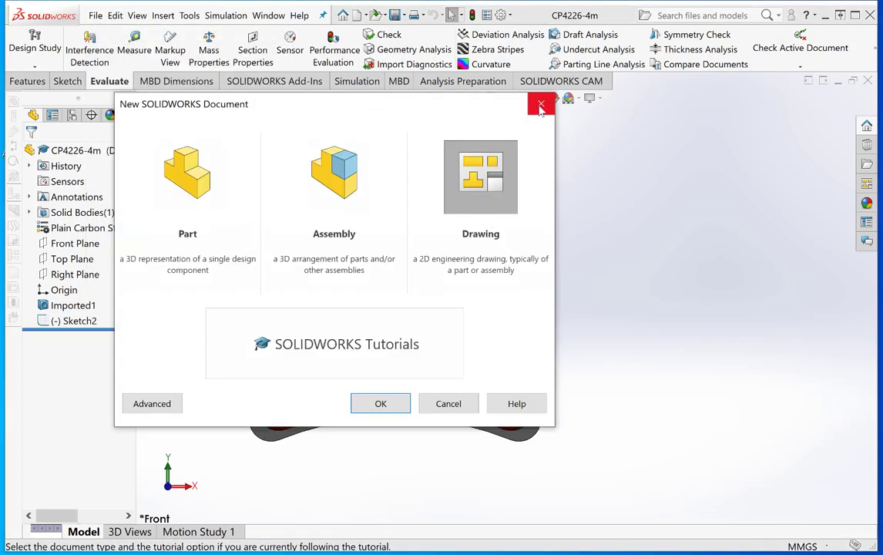
click(541, 103)
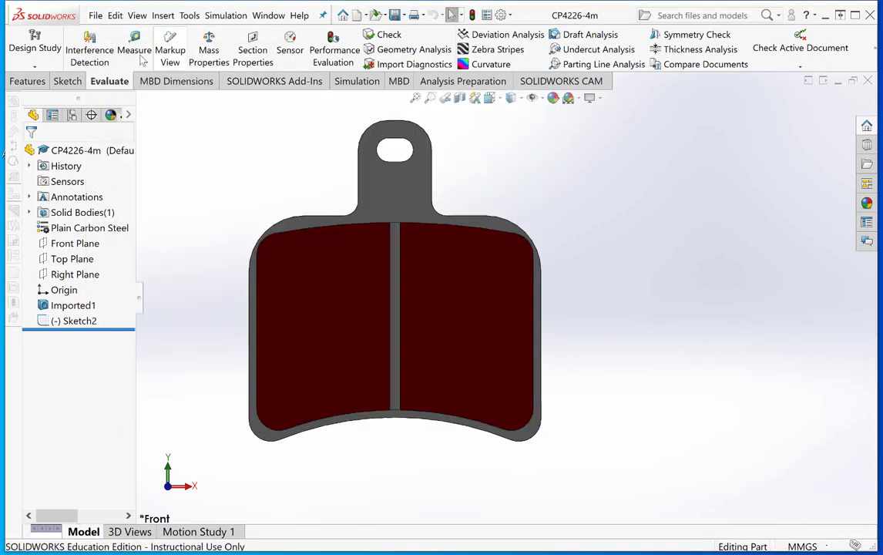
click(95, 17)
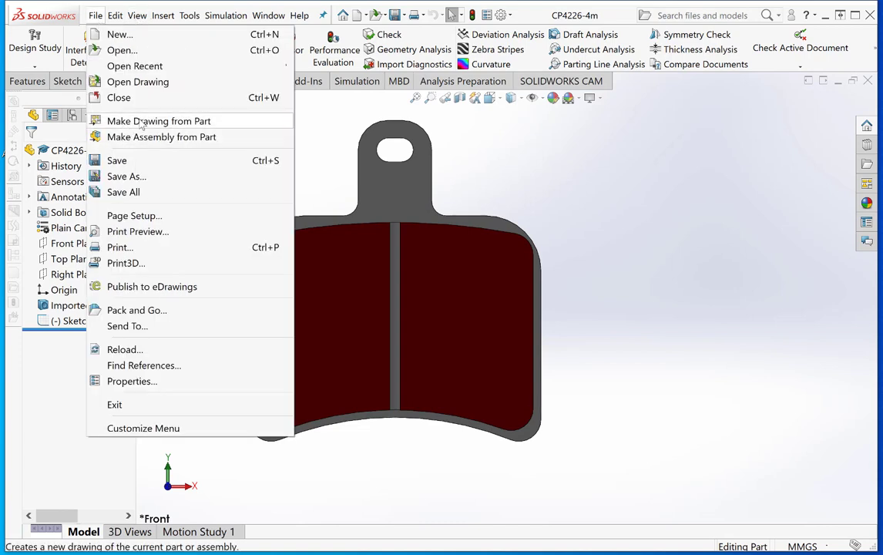
click(141, 122)
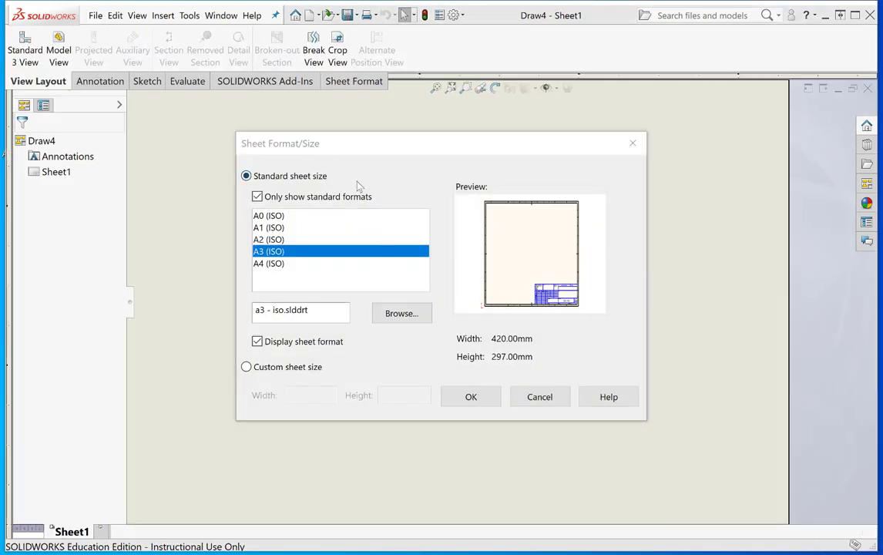
click(471, 396)
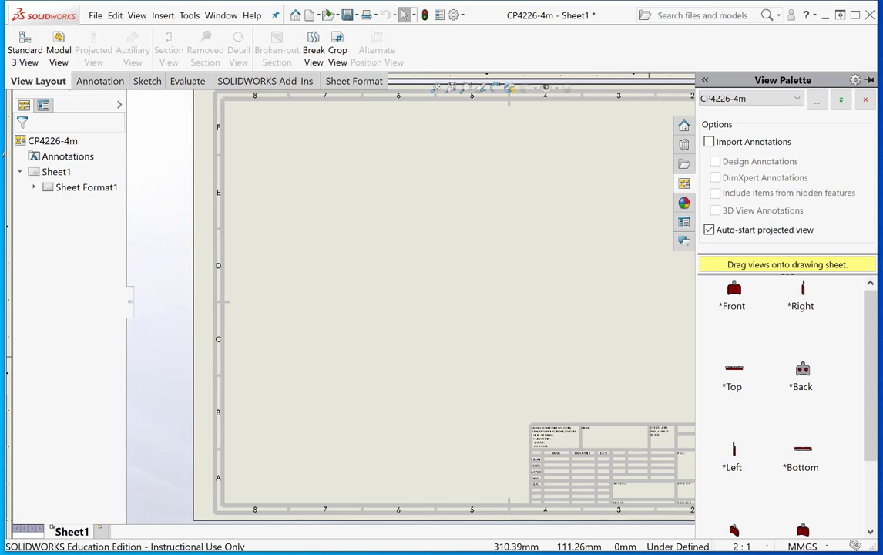
- Place the brake pad's Front view from the View Palette at the sheet's upper left
drag(871, 375, 869, 350)
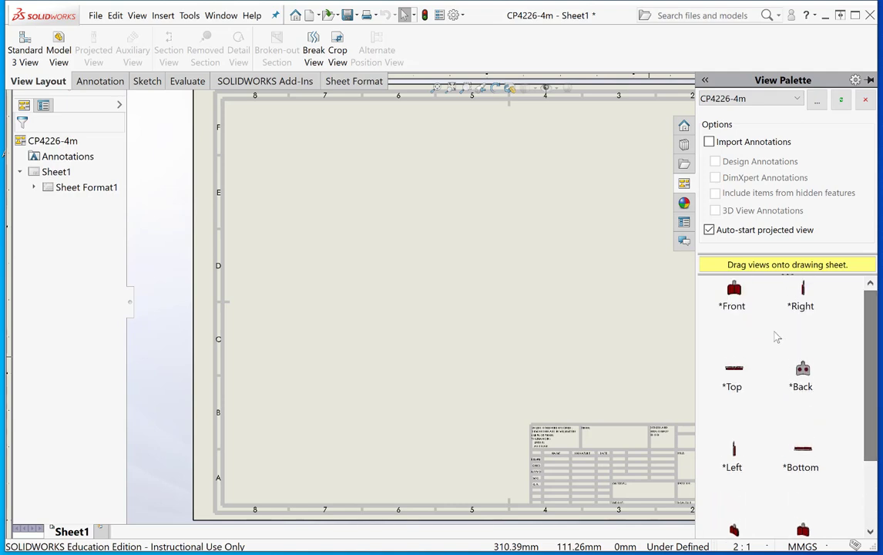
click(733, 289)
mouse_move(648, 268)
mouse_down()
mouse_move(381, 193)
mouse_move(337, 197)
mouse_move(360, 192)
mouse_up()
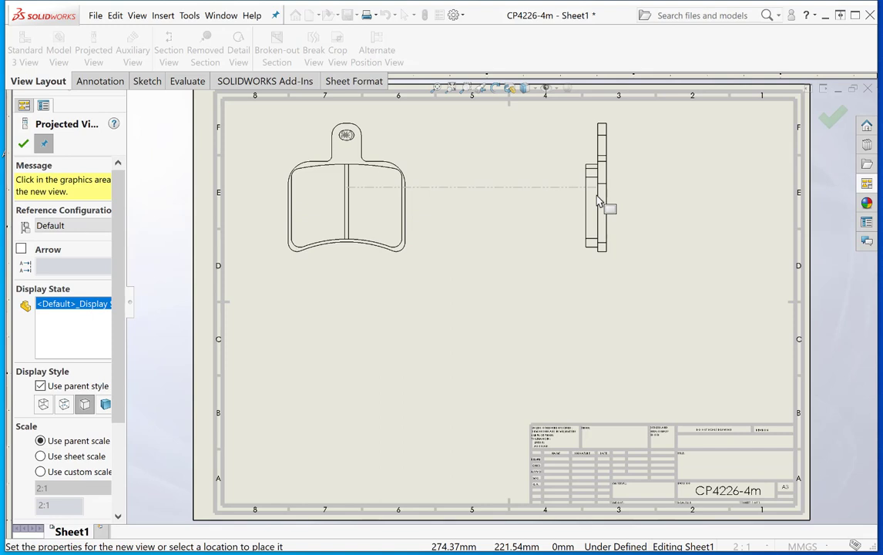
- Add side, lower and isometric projected views, then move the isometric view down right
click(597, 201)
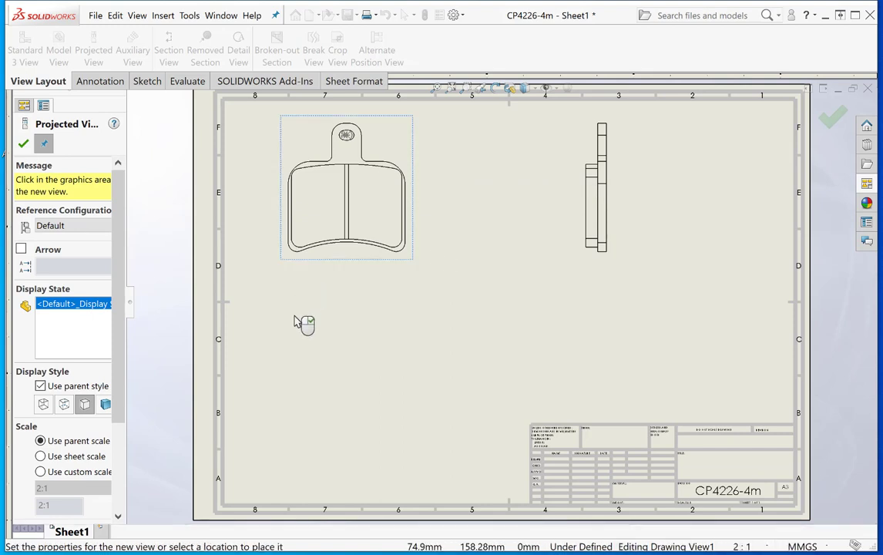
click(322, 360)
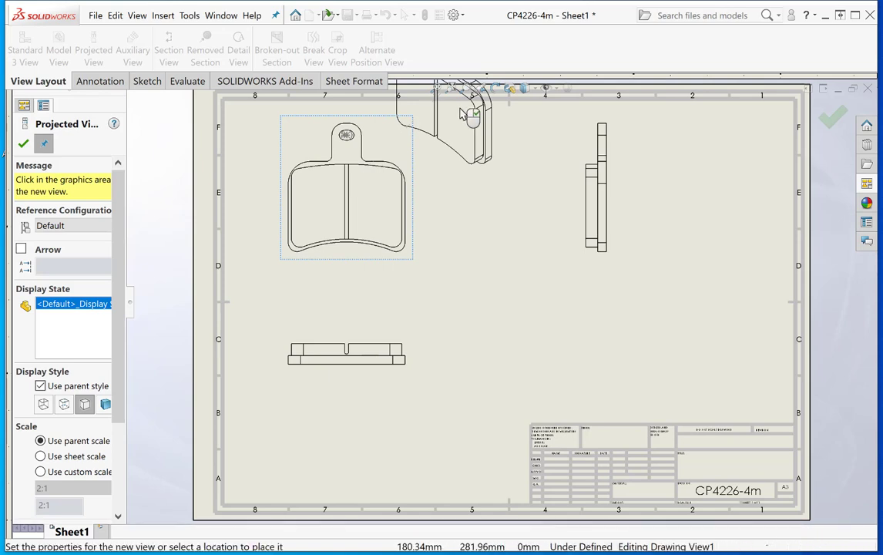
click(461, 111)
click(23, 143)
mouse_move(472, 164)
mouse_down()
mouse_move(551, 256)
mouse_move(713, 368)
mouse_move(703, 379)
mouse_up()
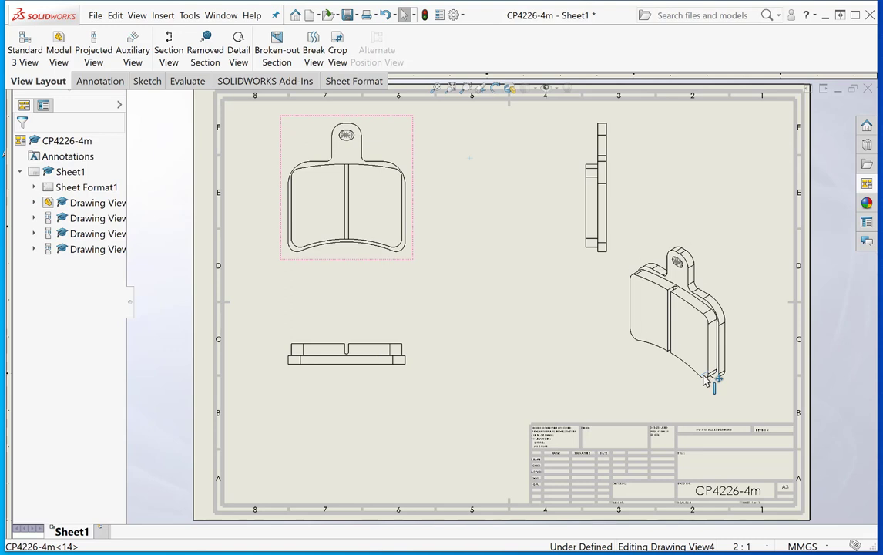
- Set the front drawing view's display style to Hidden Lines Visible
click(605, 210)
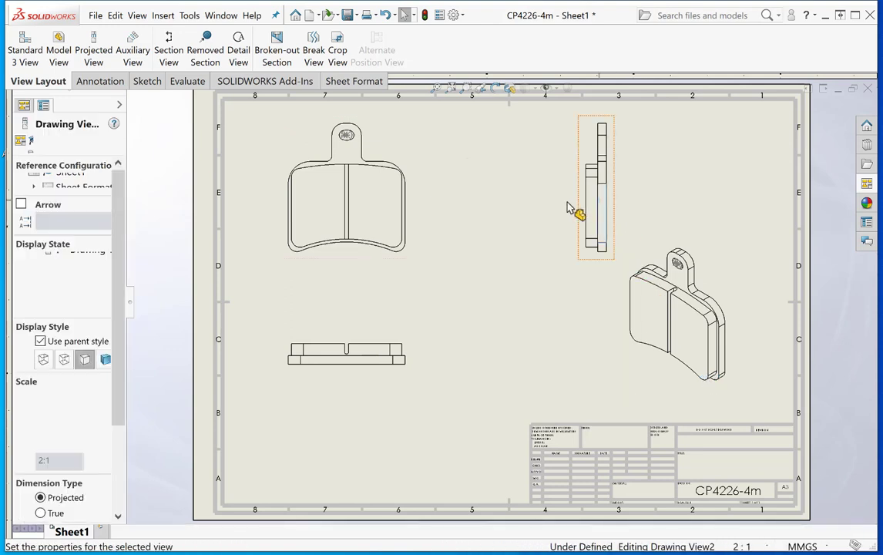
click(548, 311)
click(367, 212)
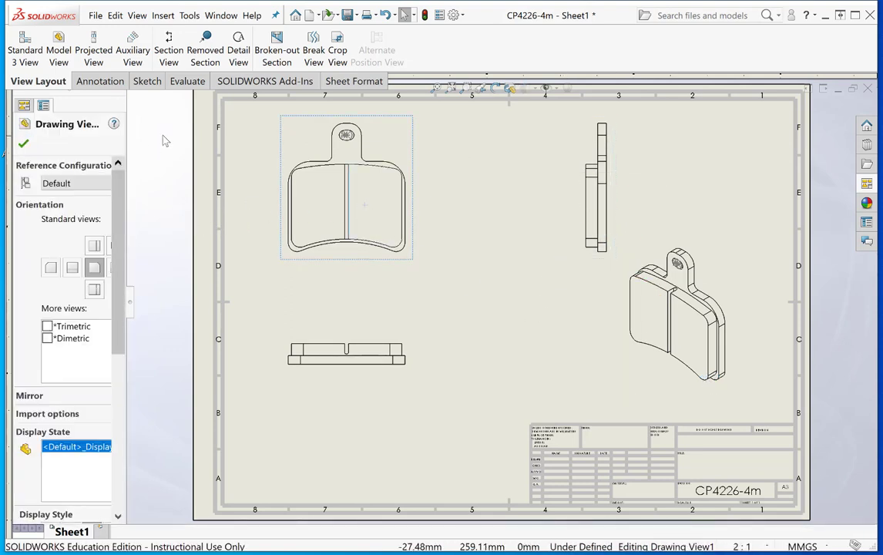
mouse_move(120, 311)
mouse_down()
mouse_move(124, 474)
mouse_move(124, 463)
mouse_up()
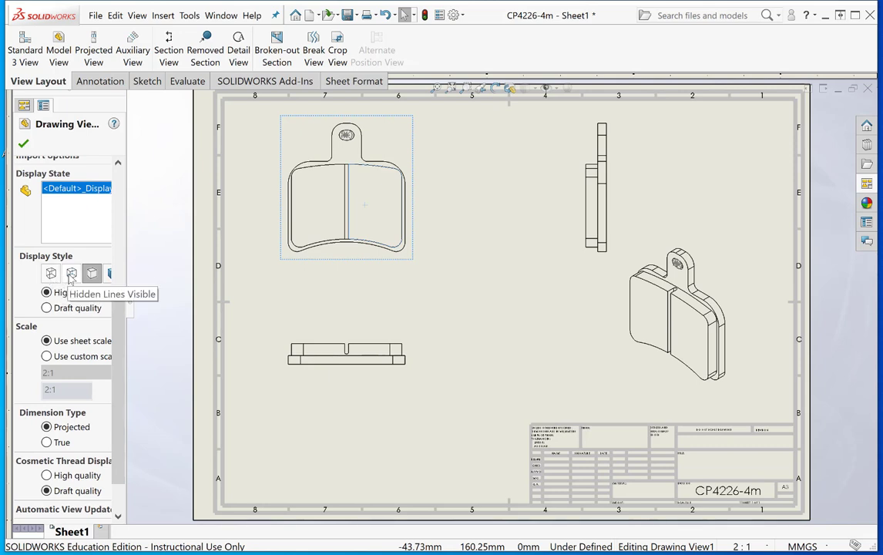
click(71, 274)
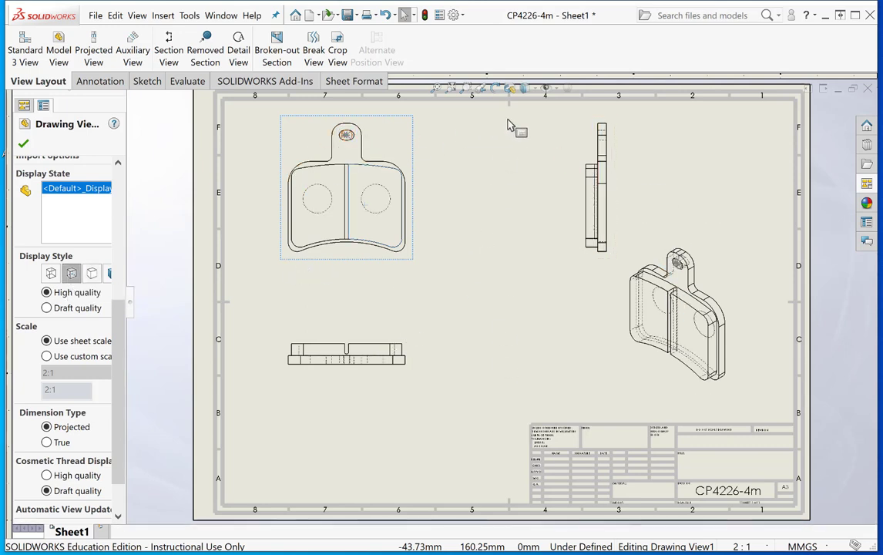
click(549, 87)
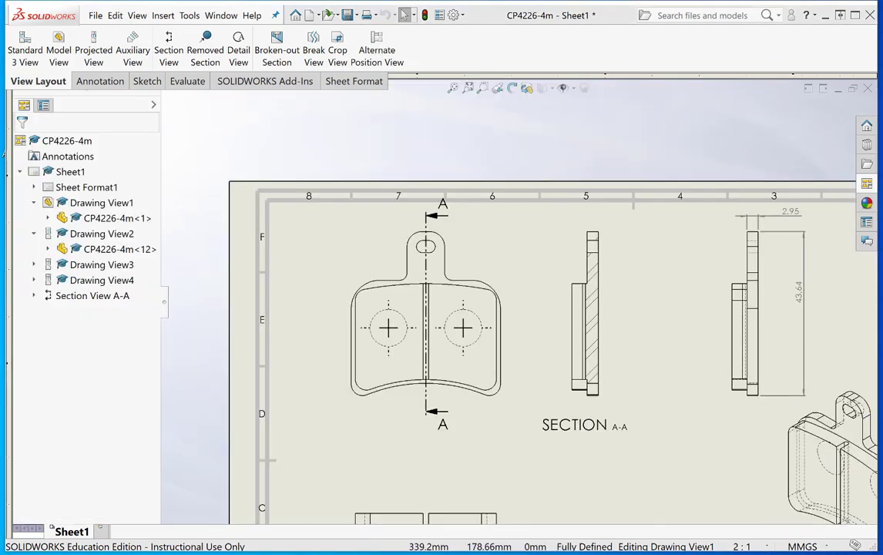
- Auto-insert centerlines into section view A-A using Select View, then zoom to fit the sheet
click(90, 85)
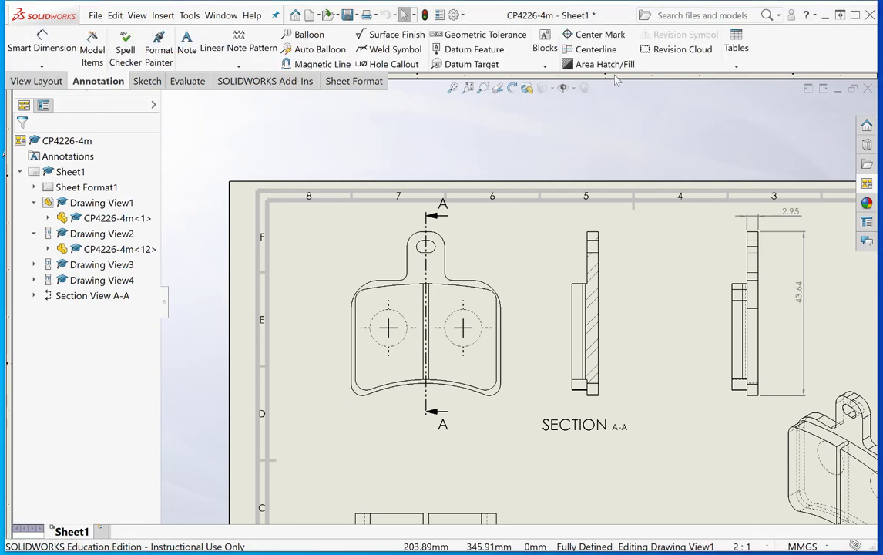
click(595, 49)
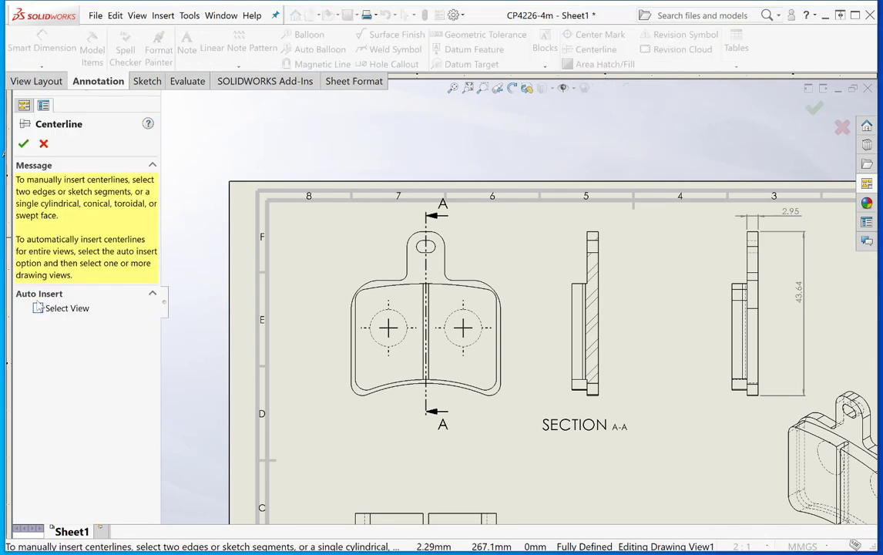
click(38, 308)
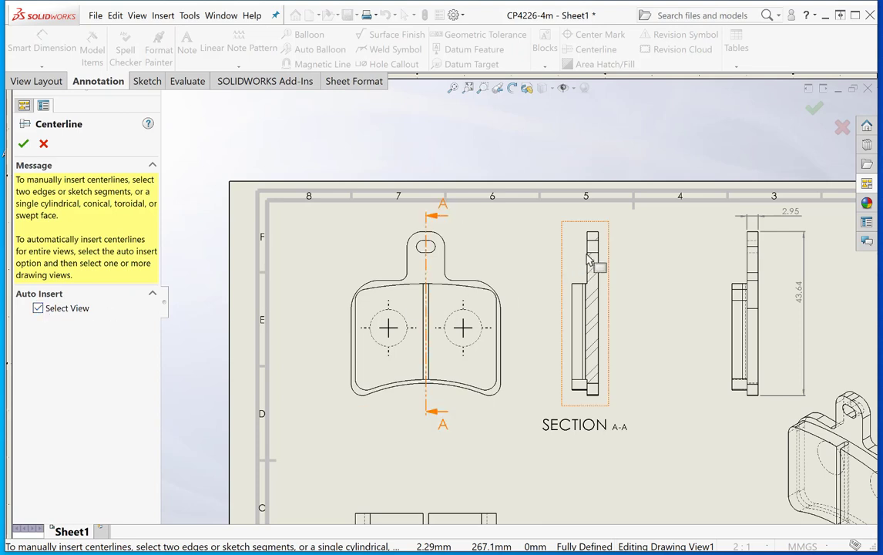
click(592, 261)
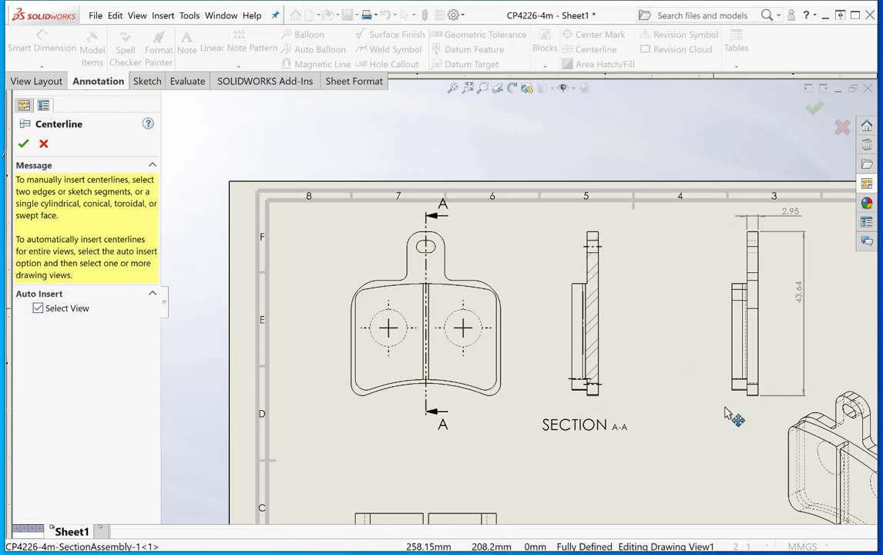
scroll(560, 445, up, 3)
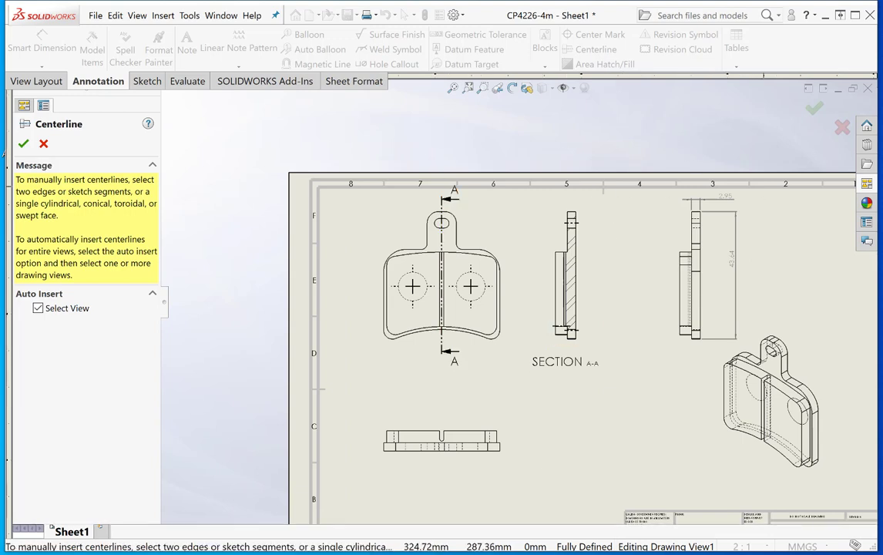
click(813, 114)
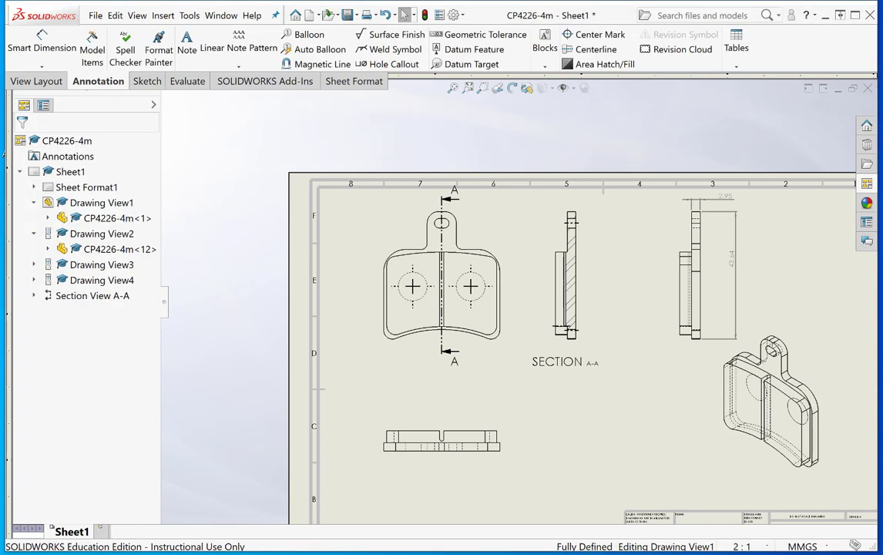
click(468, 89)
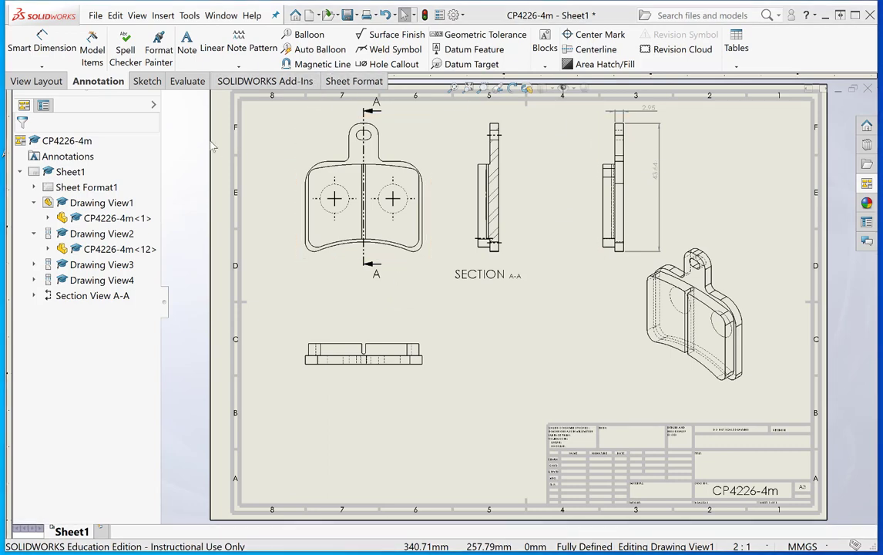
- Circle the lower end of section A-A and place 4:1 detail view B beneath it
click(48, 81)
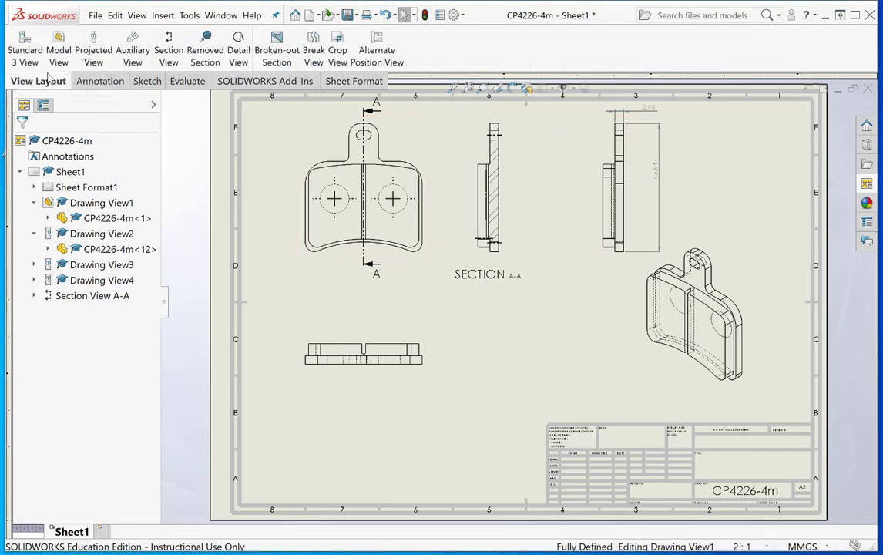
click(238, 50)
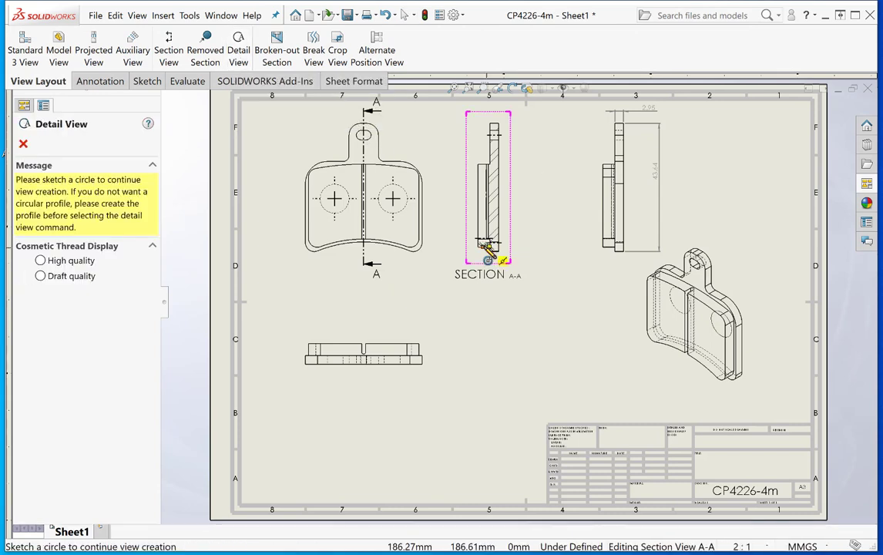
click(483, 245)
click(511, 234)
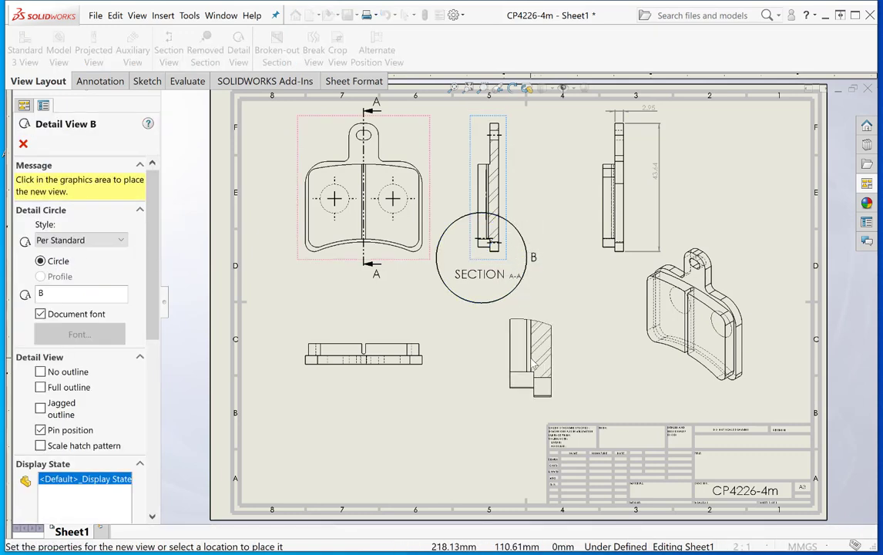
click(533, 342)
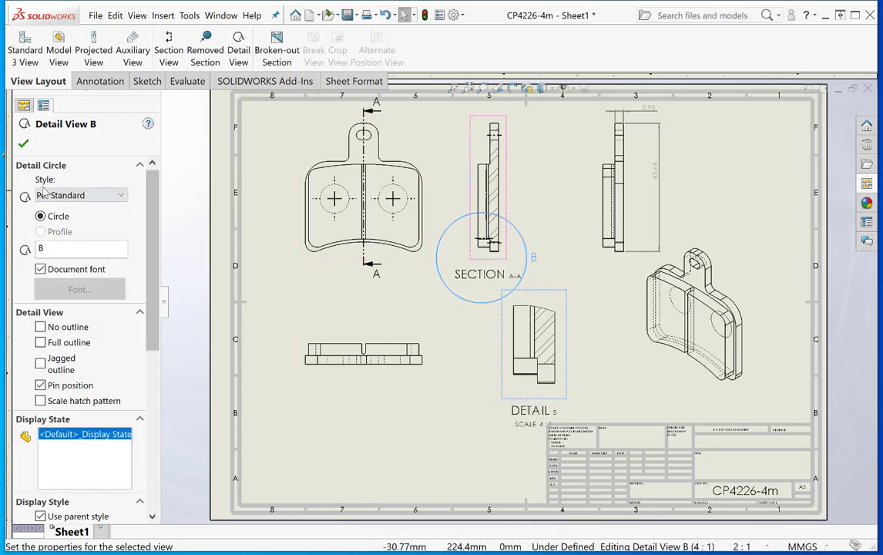
click(23, 143)
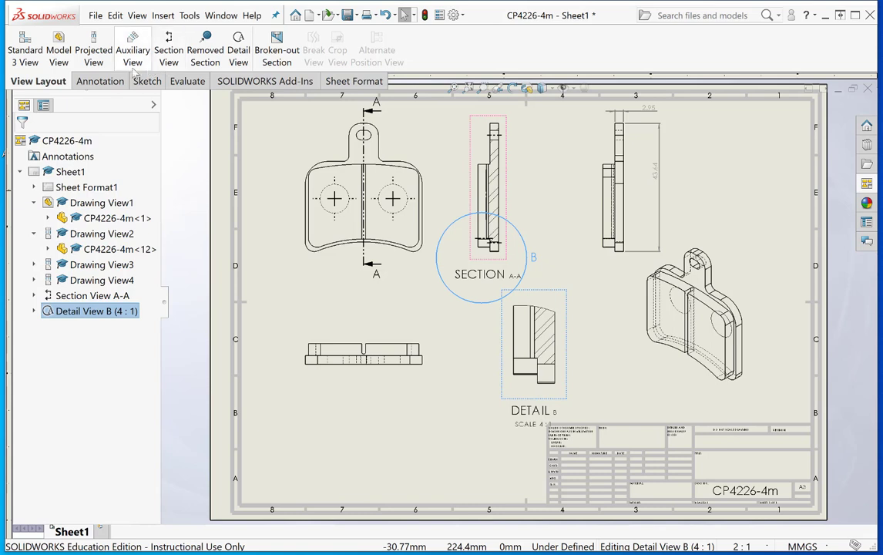
- Add a 'Top View' note beneath the top view
click(97, 82)
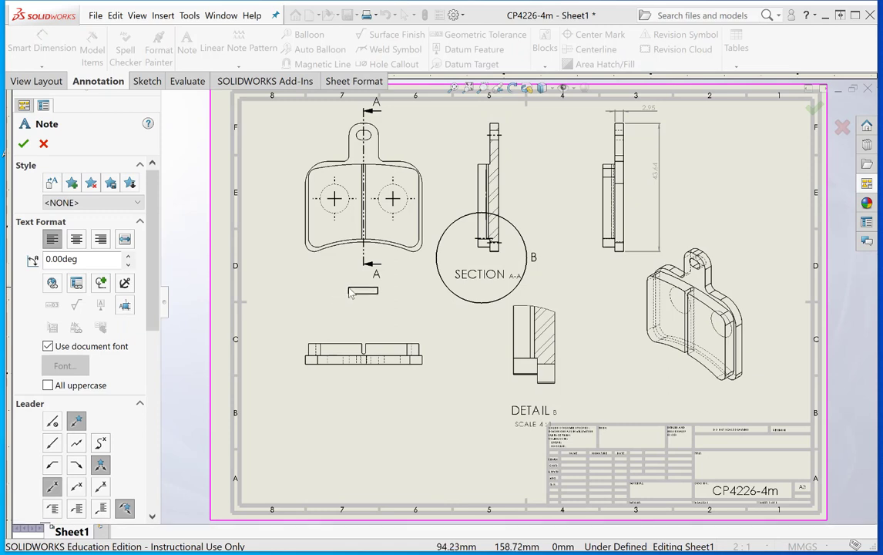
click(348, 291)
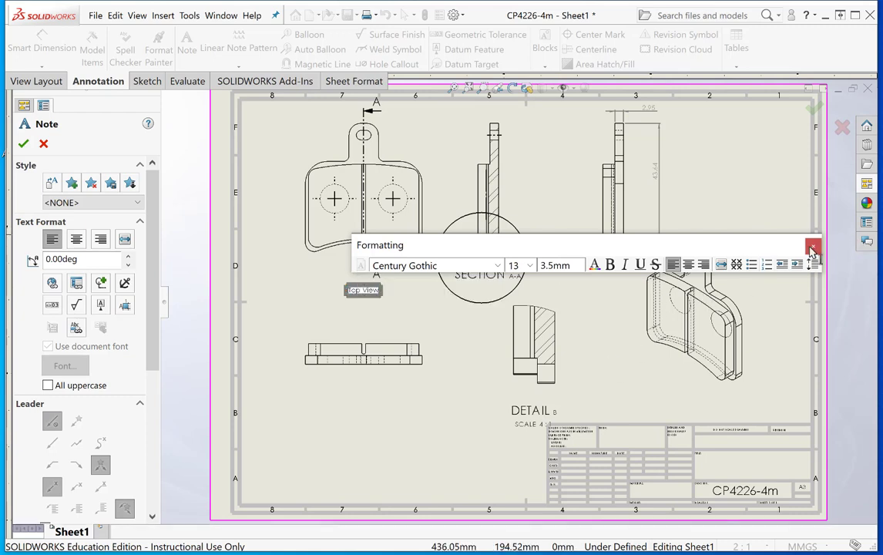
click(812, 247)
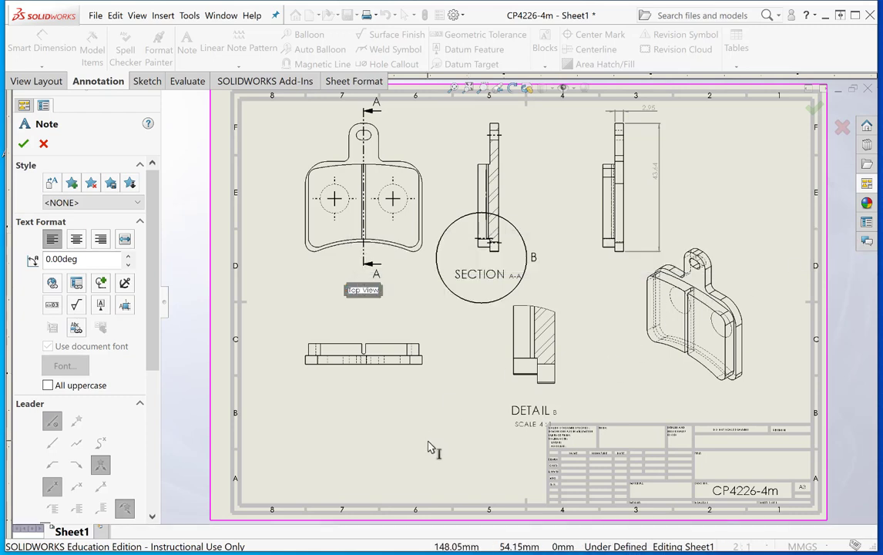
- Add a 'Brake Pads' title note in the title block, deleting the leftover word 'View'
click(731, 465)
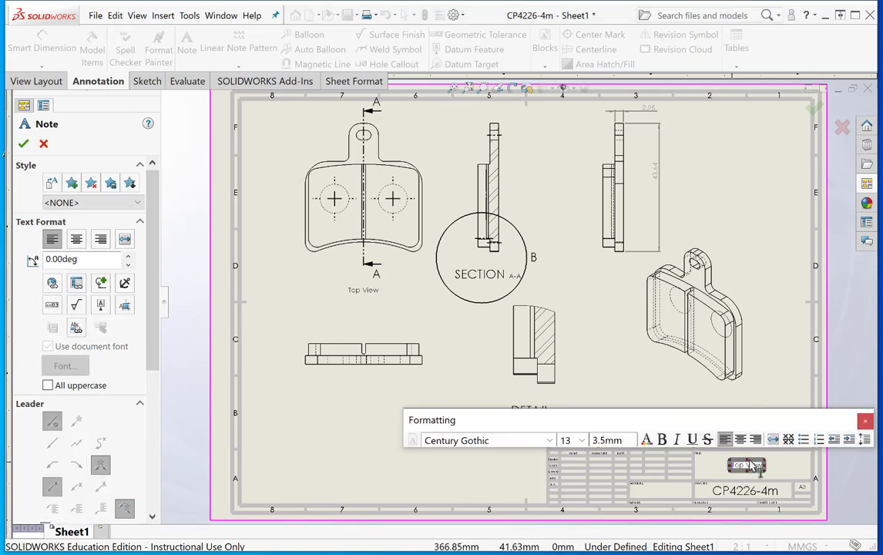
double_click(753, 466)
key(BackSpace)
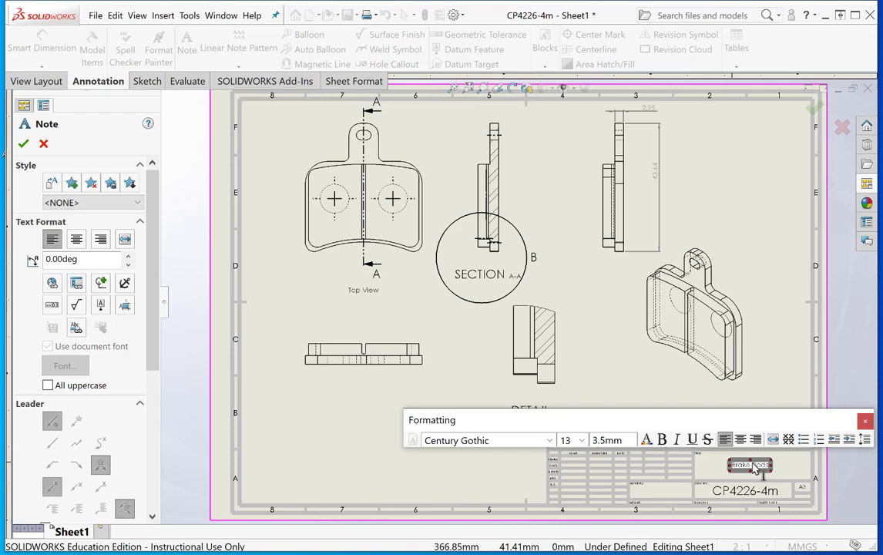
click(864, 421)
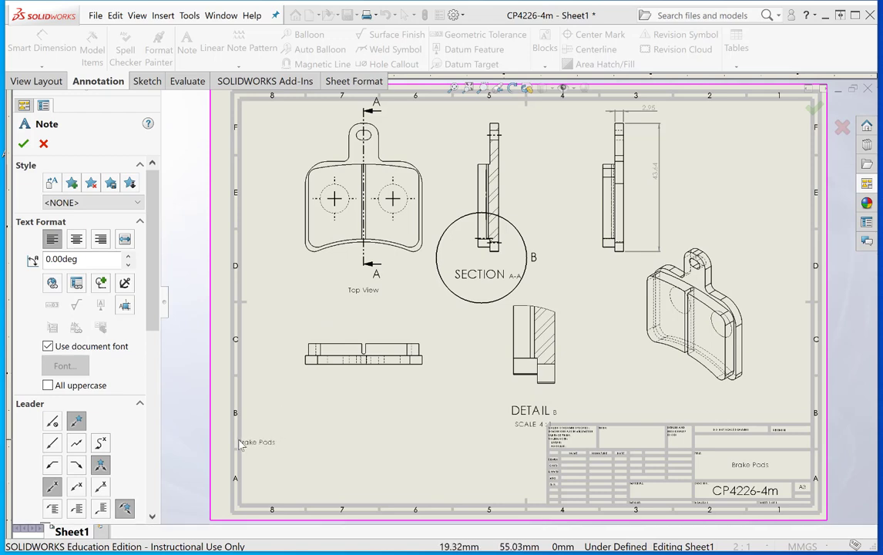
- Close the note tool and open Print with Microsoft Print to PDF as the printer
click(23, 143)
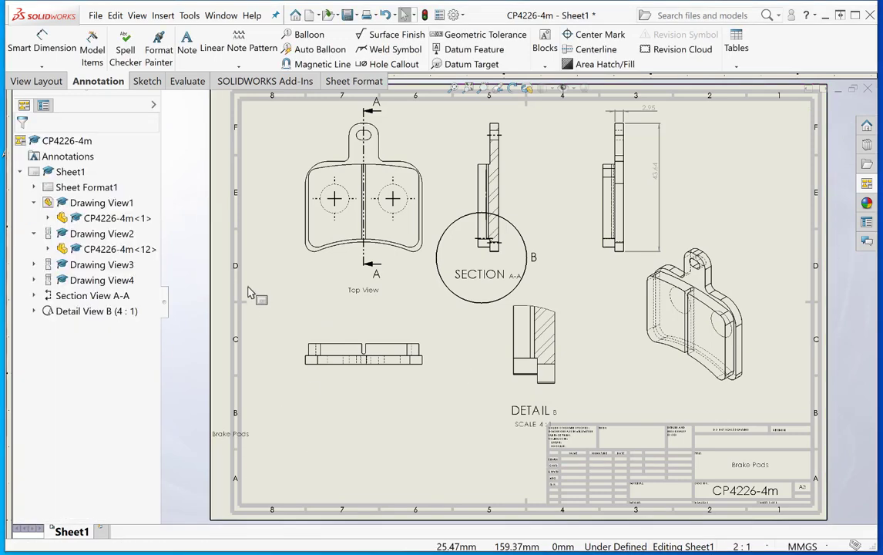
click(95, 15)
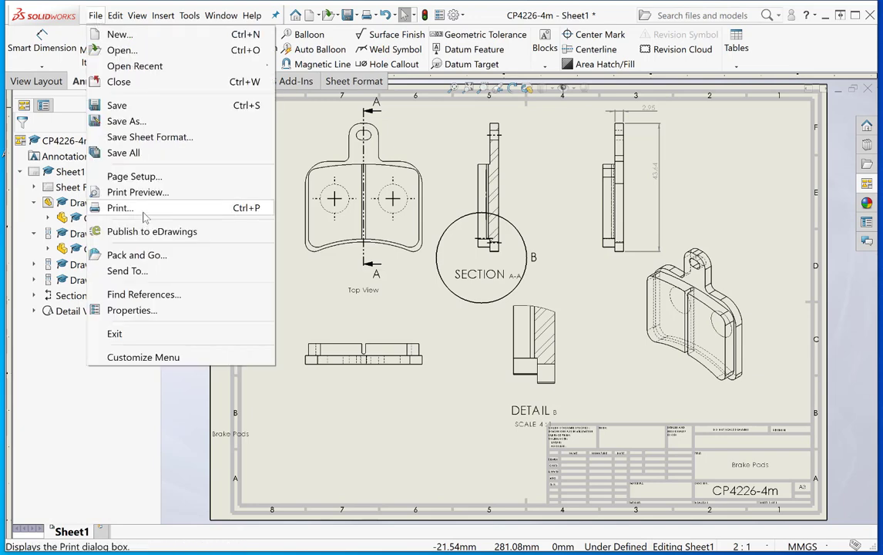
click(120, 208)
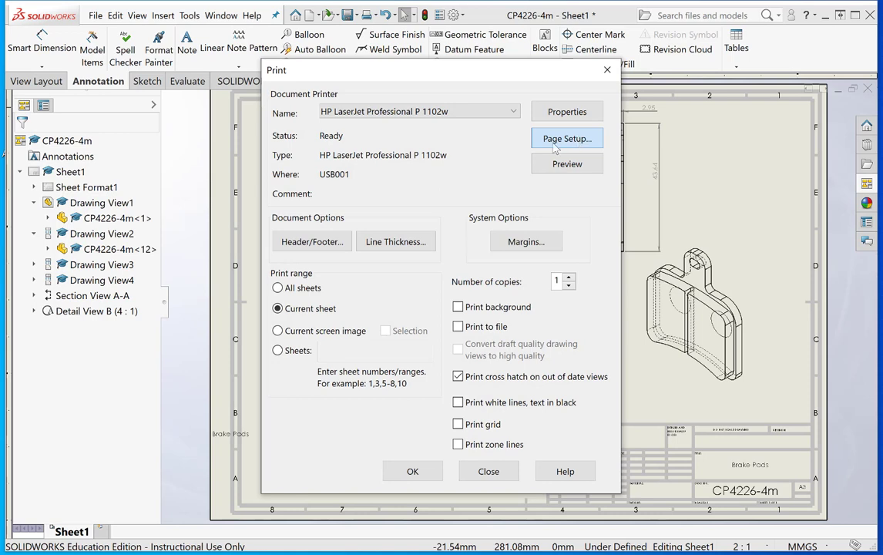
click(477, 114)
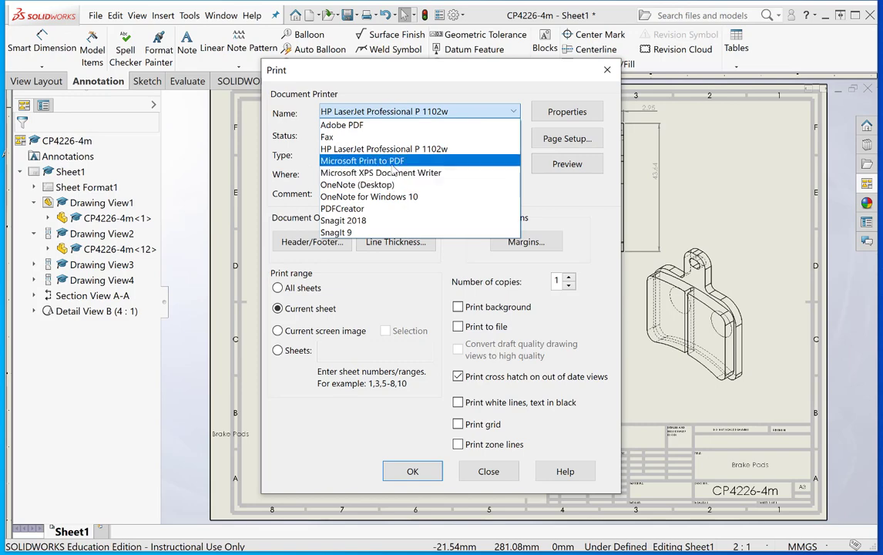
click(394, 162)
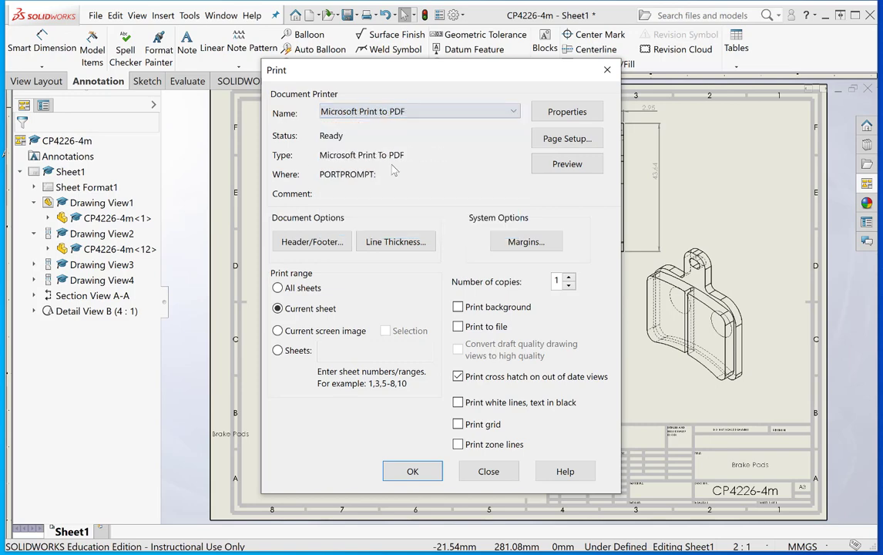
- Set the page setup to Scale to fit
click(567, 140)
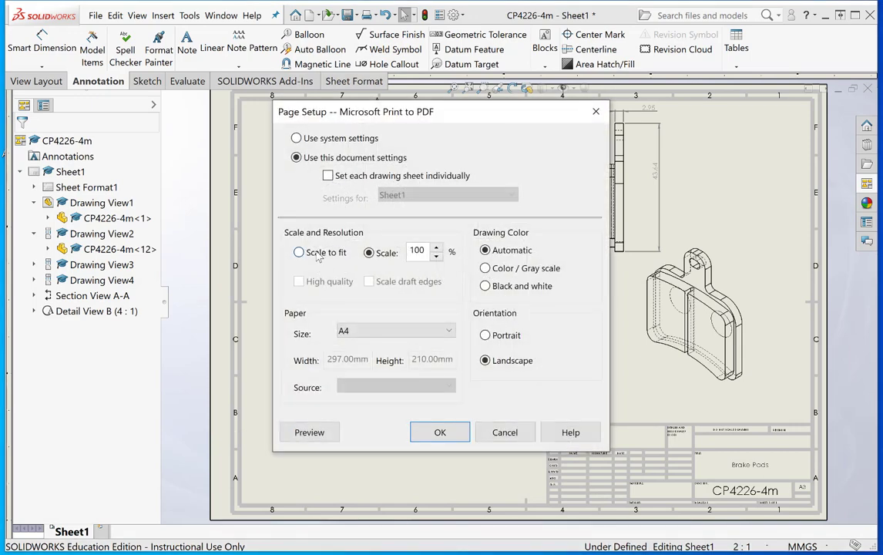
click(317, 254)
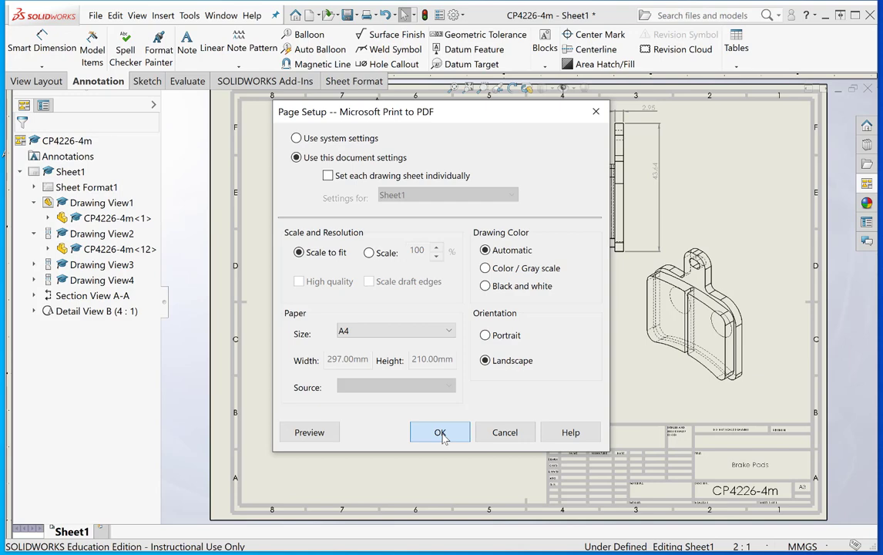
click(440, 434)
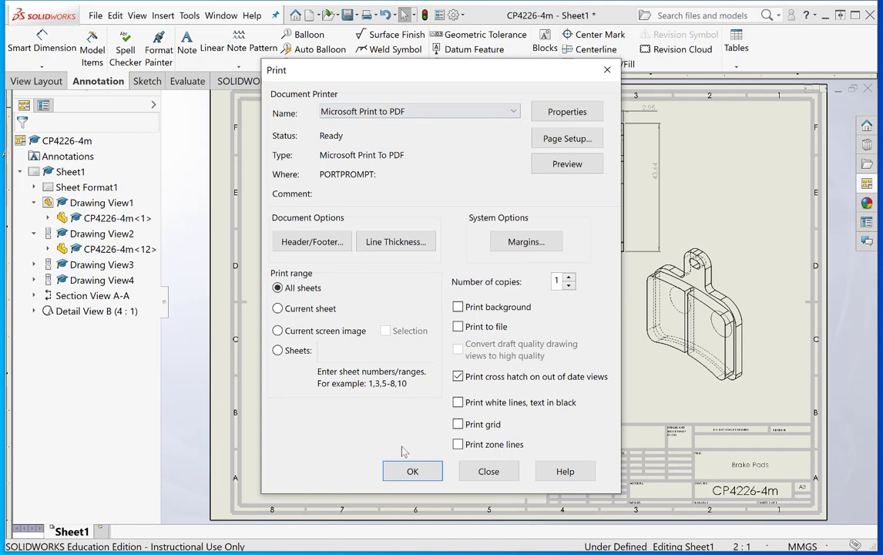
- Print to PDF, saving the output as 'Brake Pad Drawing' in the assignment folder
click(407, 472)
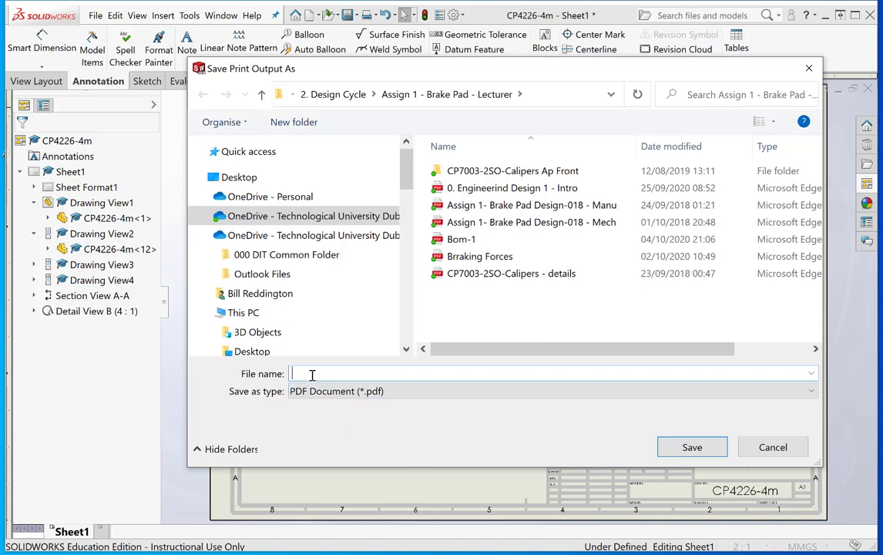
text(Brake Pad Drawing)
key(Return)
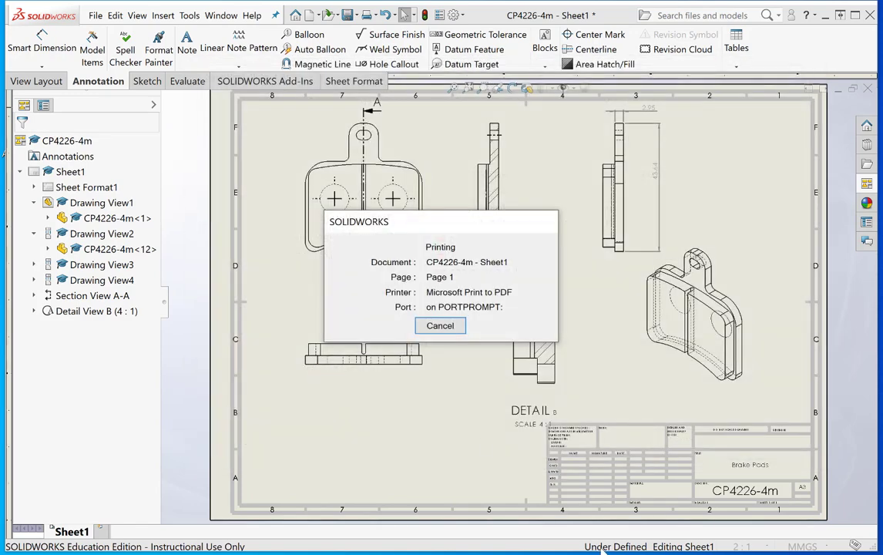